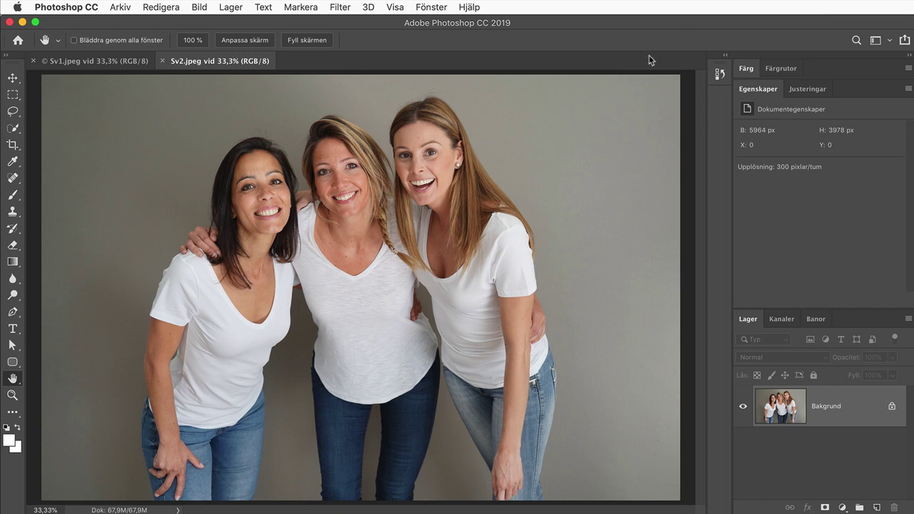
Open Hue/Saturation, fully desaturate the whole photo, then lower the reds to -98.
click(202, 7)
mouse_move(223, 42)
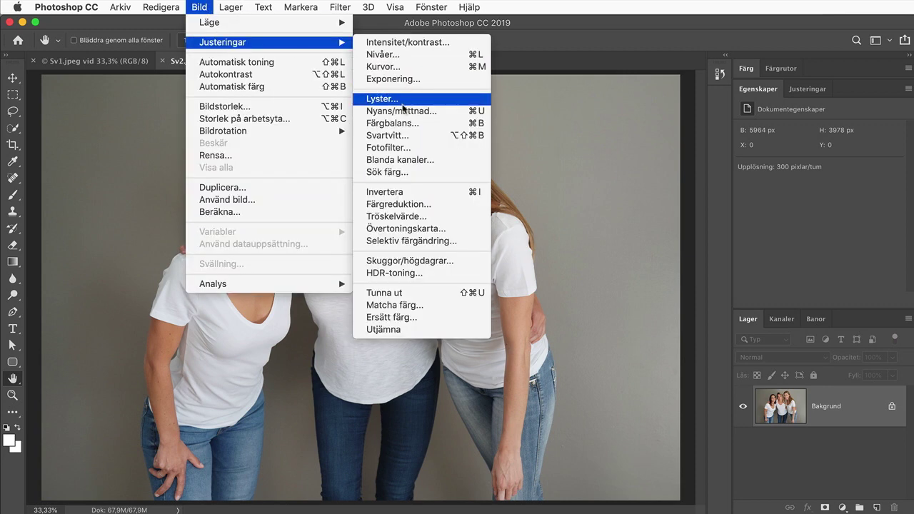
click(407, 111)
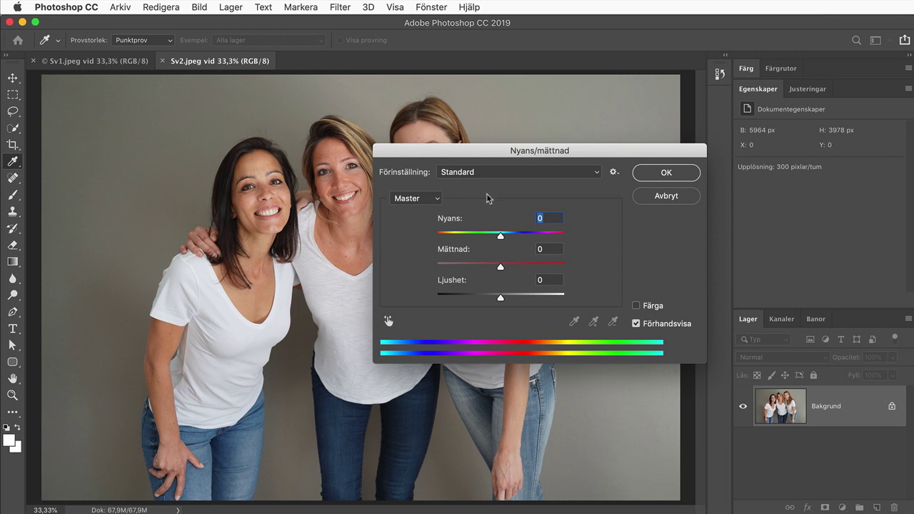
mouse_move(501, 270)
mouse_down()
mouse_move(420, 277)
mouse_move(501, 269)
mouse_up()
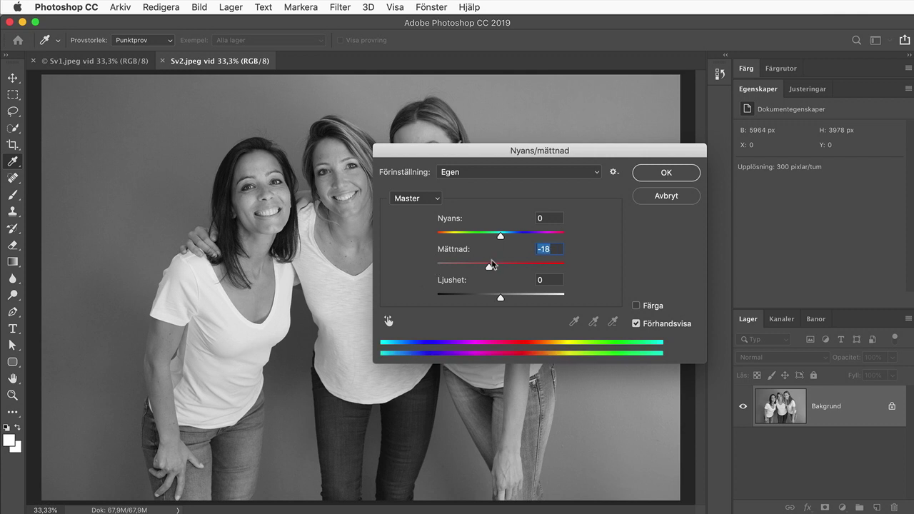
click(434, 202)
click(433, 207)
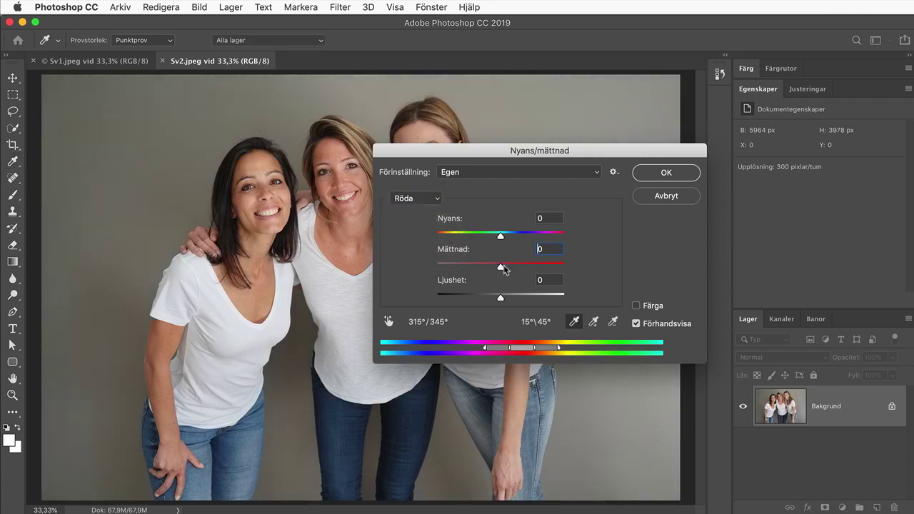
drag(500, 267, 469, 268)
click(438, 264)
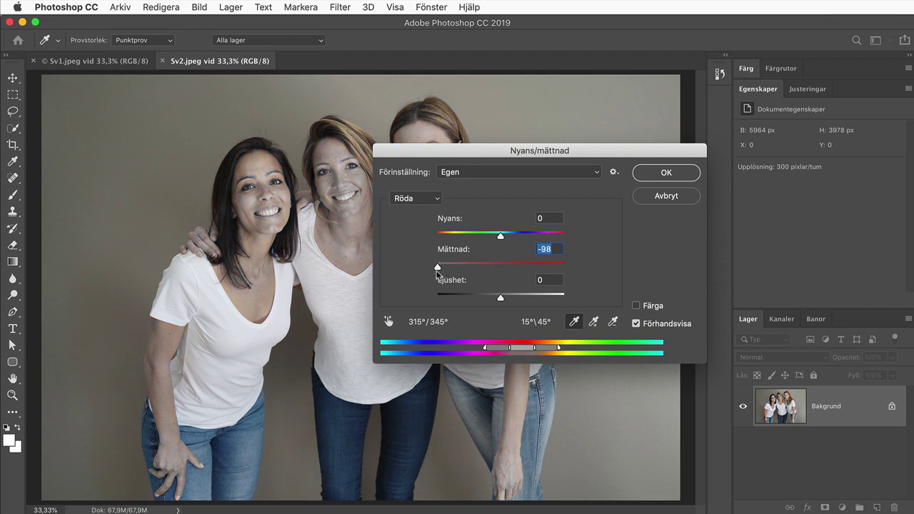
Drain all saturation from the yellows, greens, cyans and magentas in turn.
click(428, 200)
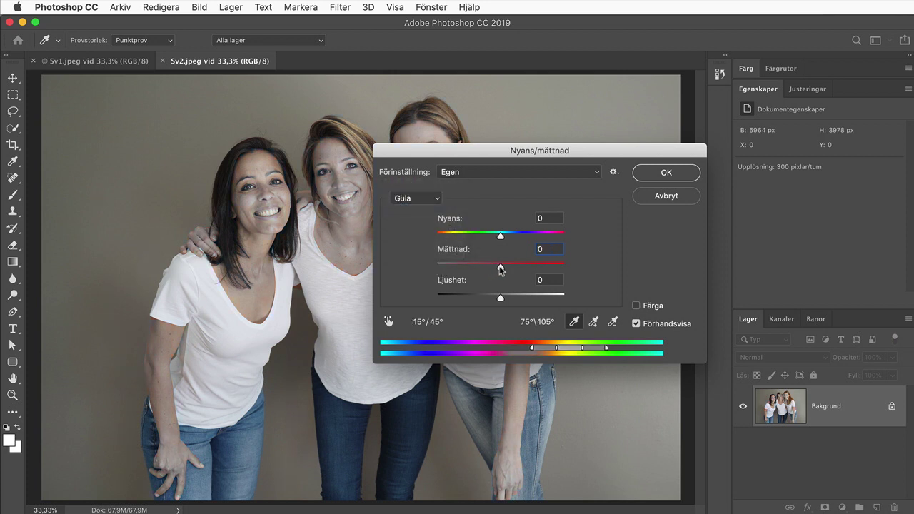
drag(500, 266, 430, 268)
click(412, 199)
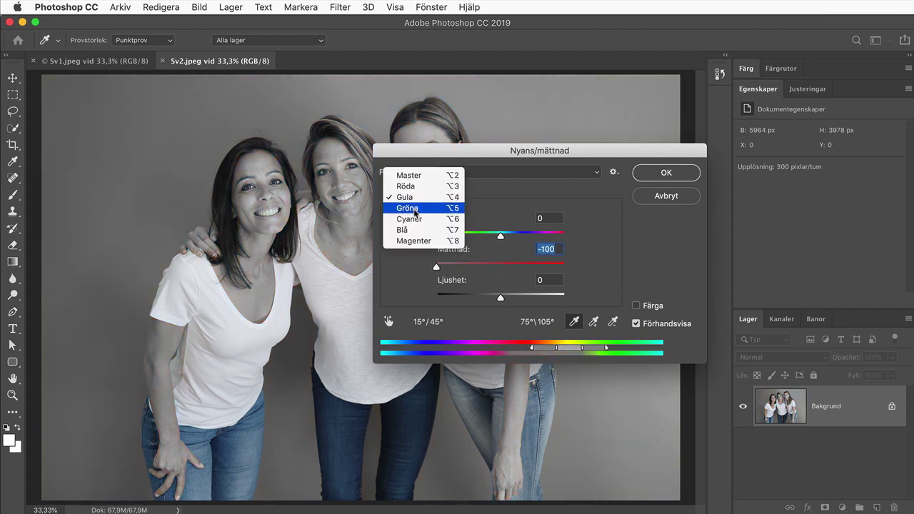
click(414, 208)
drag(500, 267, 432, 268)
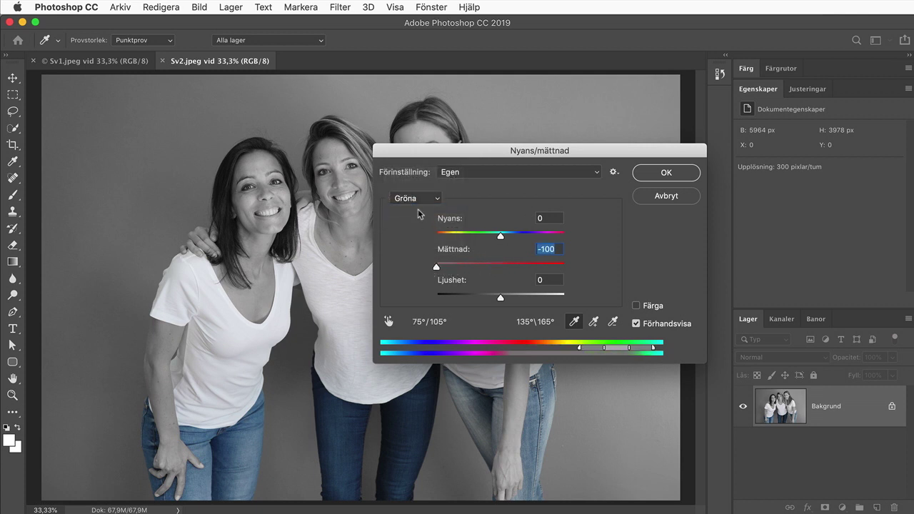
click(414, 200)
click(414, 208)
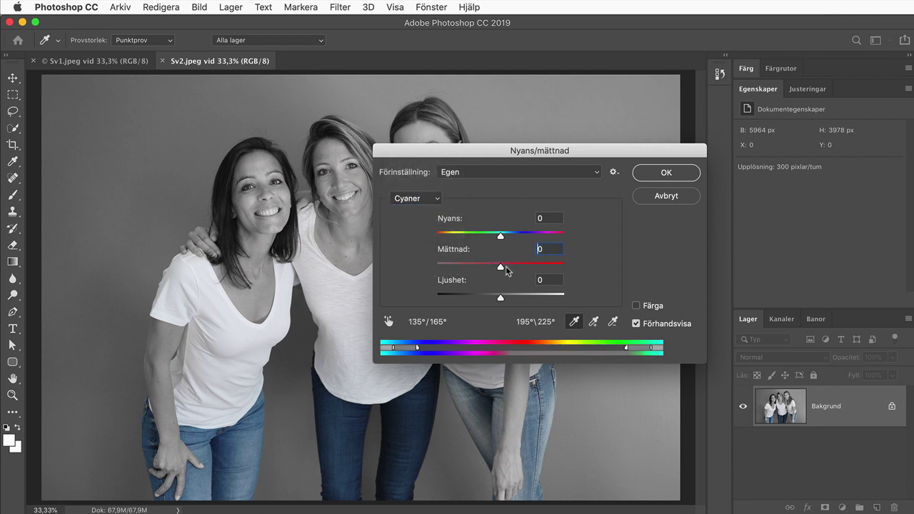
drag(505, 267, 432, 267)
click(412, 199)
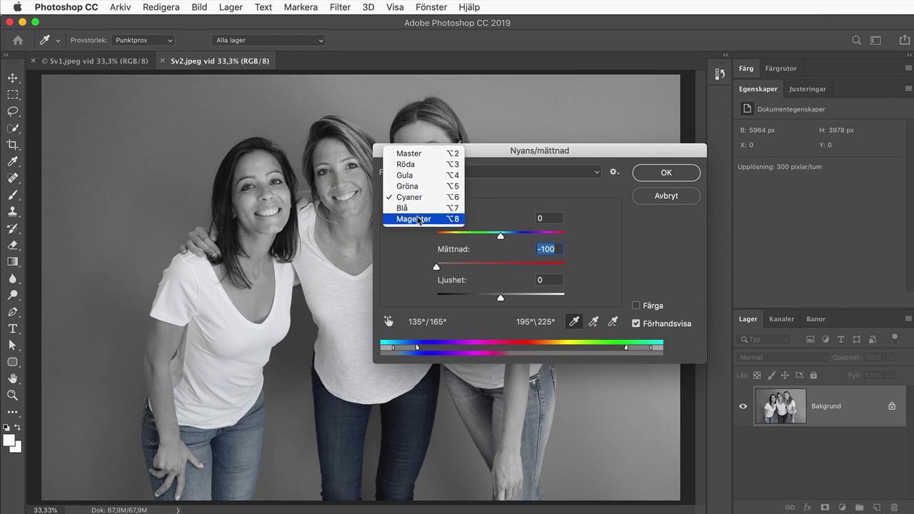
click(419, 219)
drag(500, 266, 437, 259)
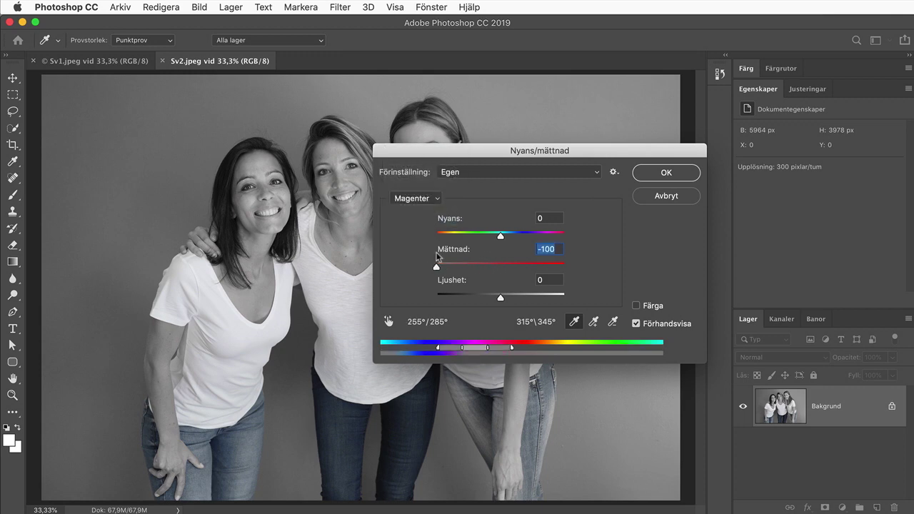
Move the dialog aside to check the photo, cancel the changes, and switch to Sv1.jpeg.
drag(459, 159, 651, 81)
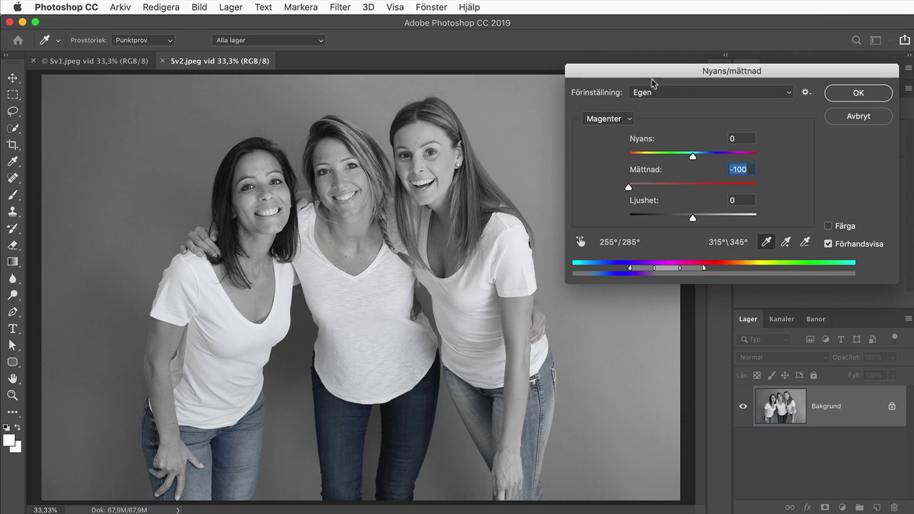
click(853, 117)
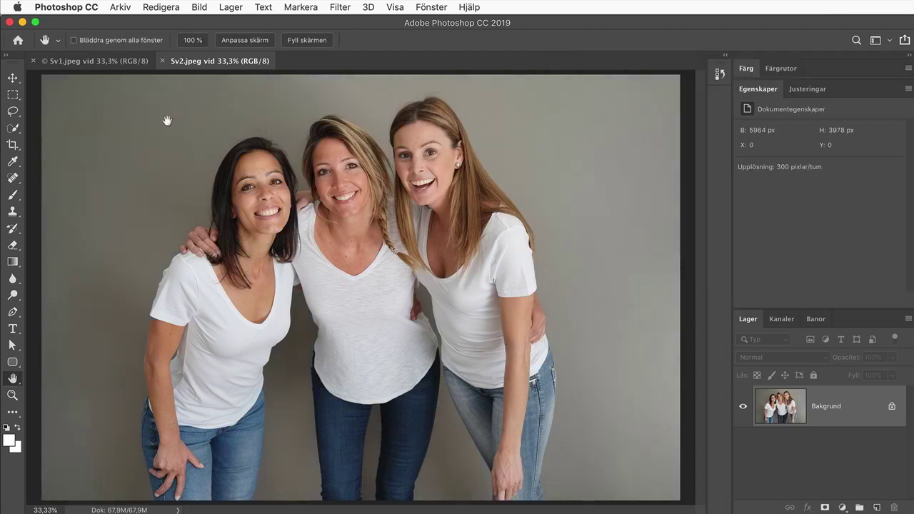
click(112, 63)
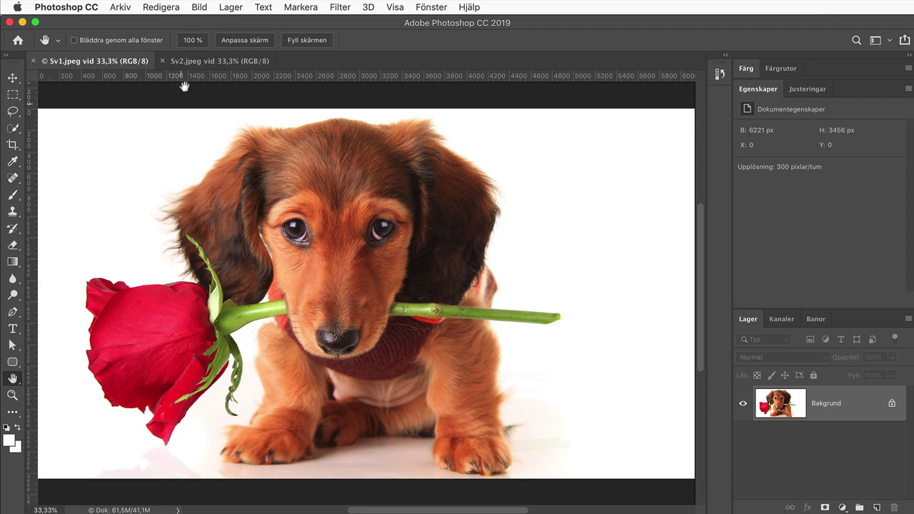
In Hue/Saturation on Sv1.jpeg, remove all saturation from the magentas and cyans.
click(198, 7)
mouse_move(223, 42)
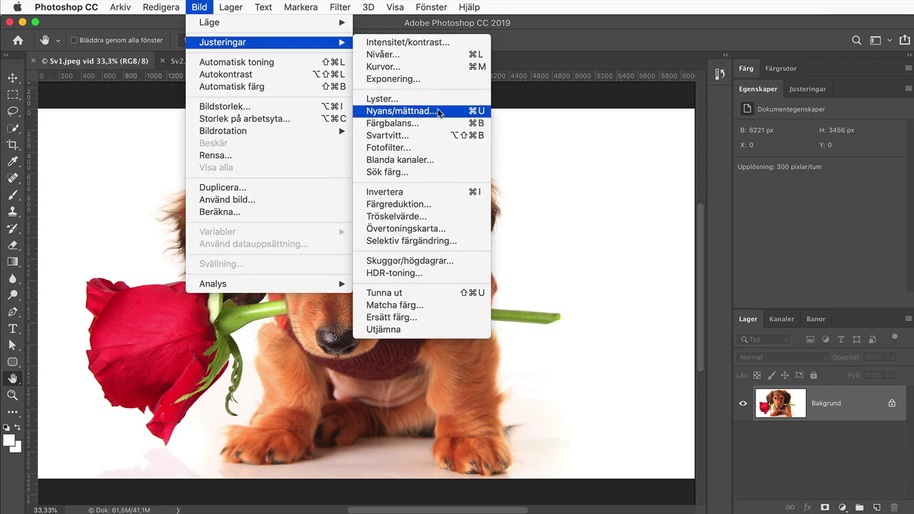
click(398, 111)
click(611, 119)
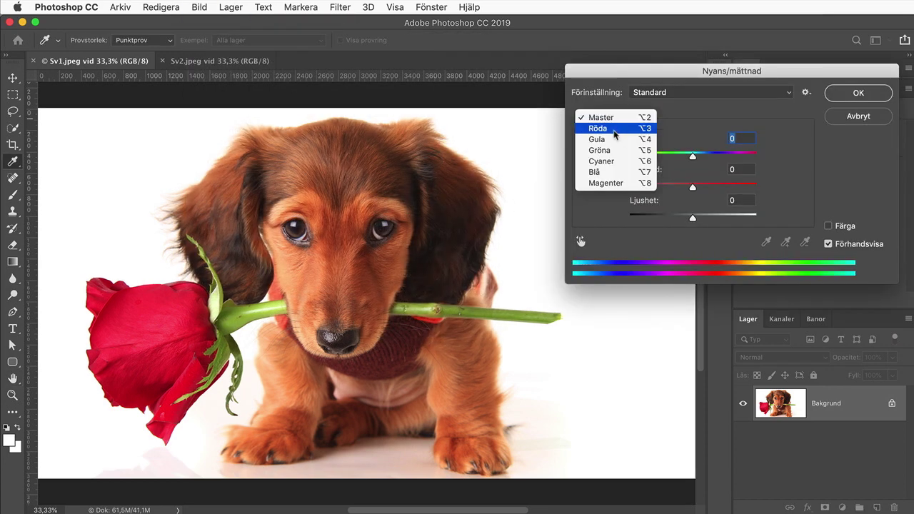
click(614, 184)
drag(691, 187, 588, 207)
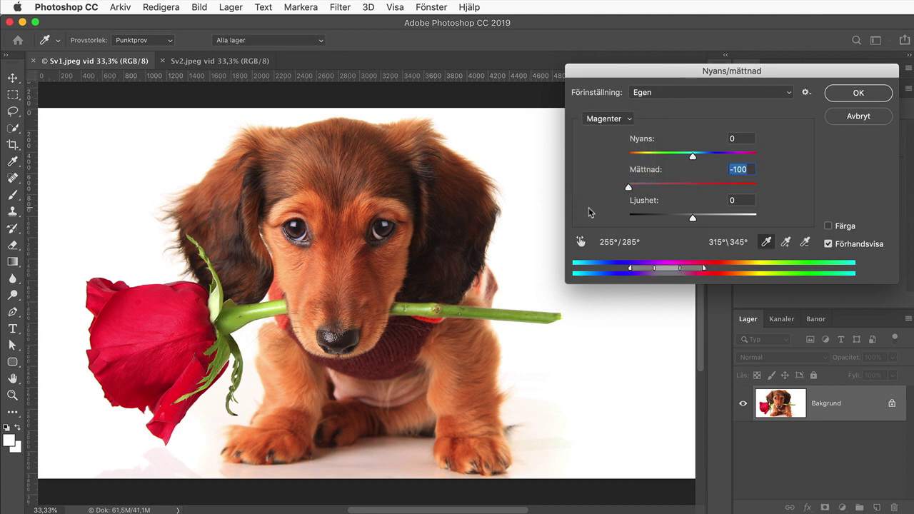
click(610, 119)
click(607, 107)
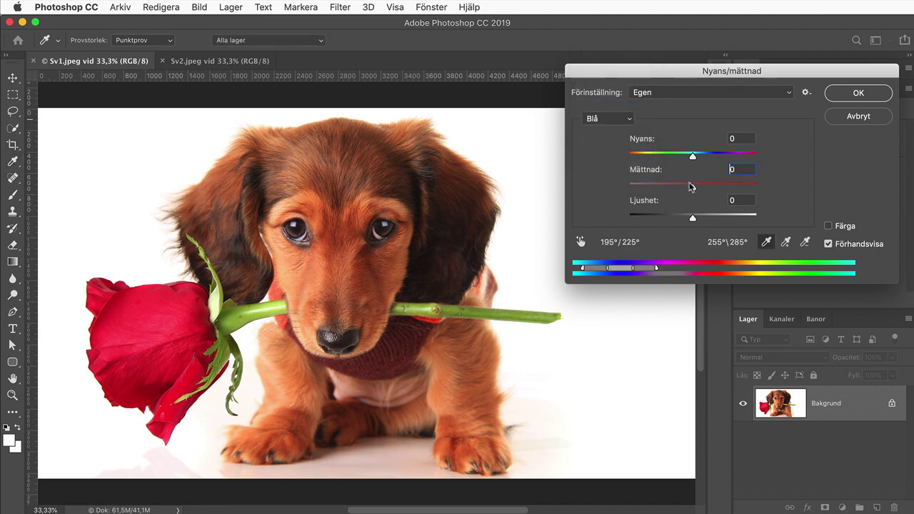
click(608, 118)
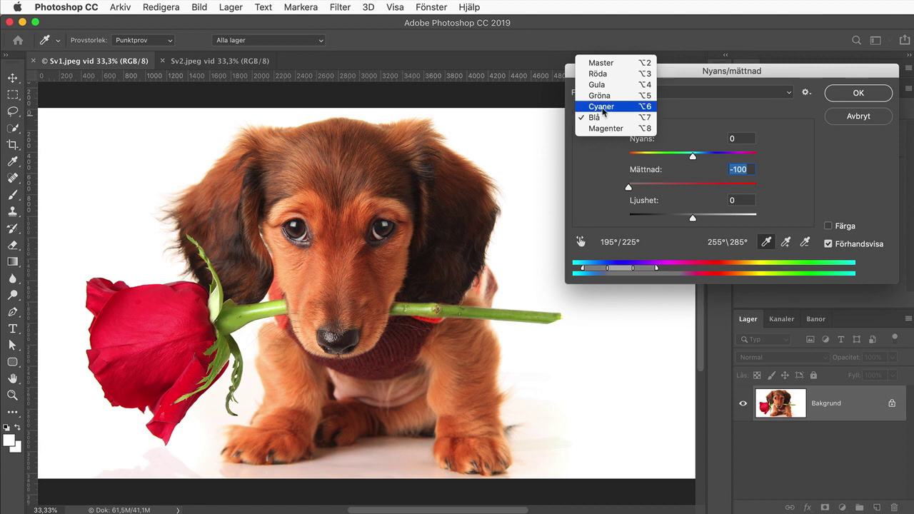
click(604, 104)
drag(689, 188, 624, 187)
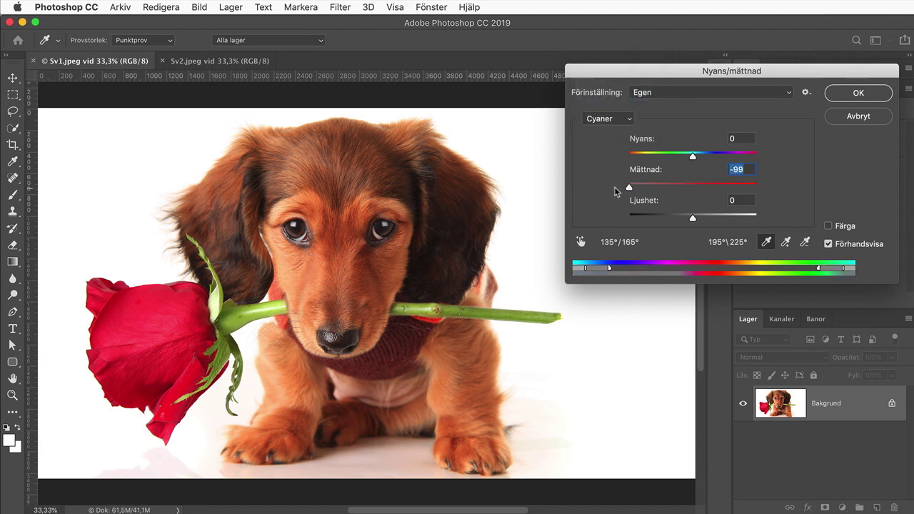
Fully desaturate the yellows so the stem turns grey, and lower the reds to about -5.
click(613, 119)
click(602, 106)
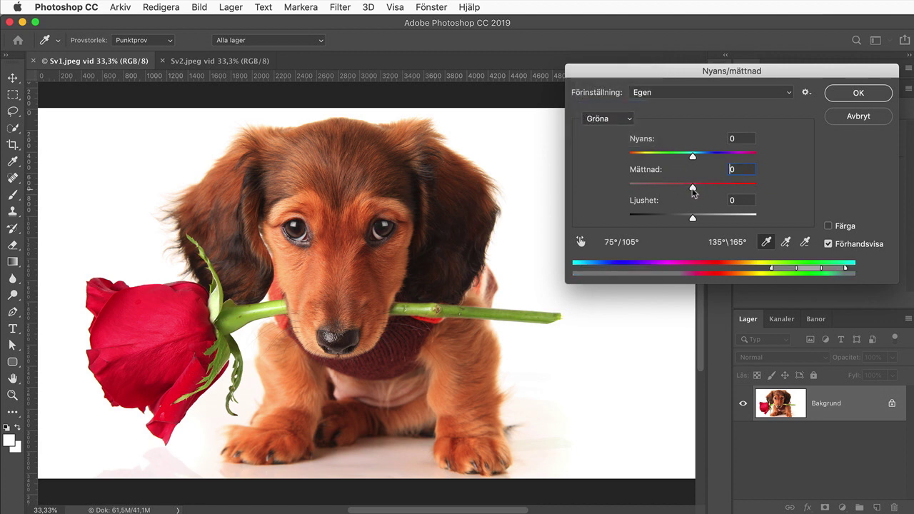
click(607, 119)
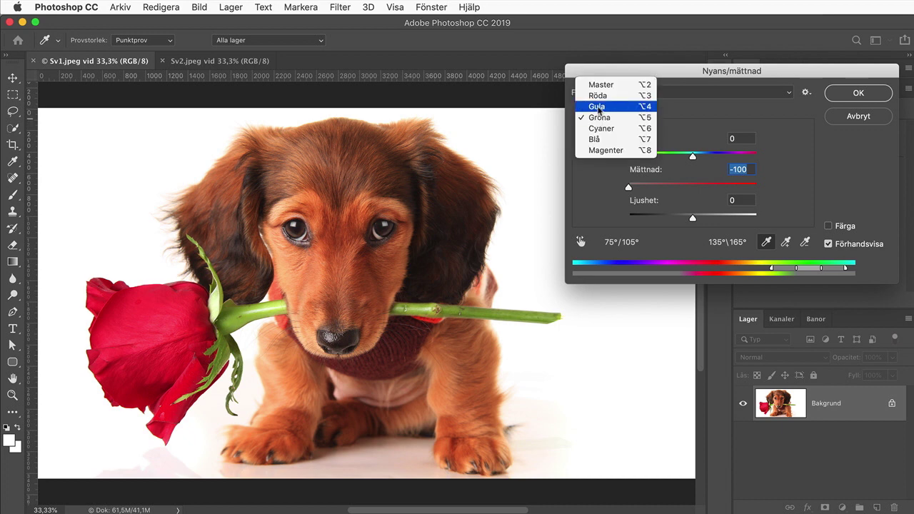
click(602, 108)
drag(692, 187, 607, 196)
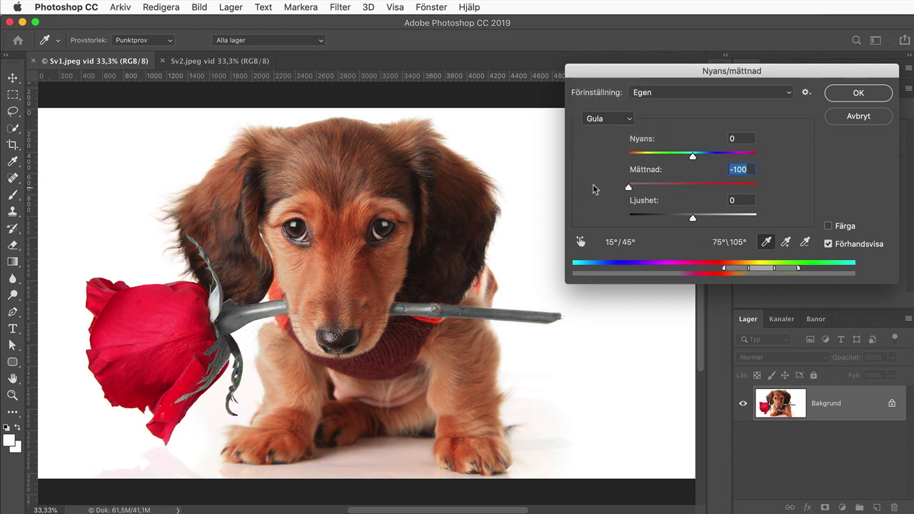
click(616, 121)
click(603, 107)
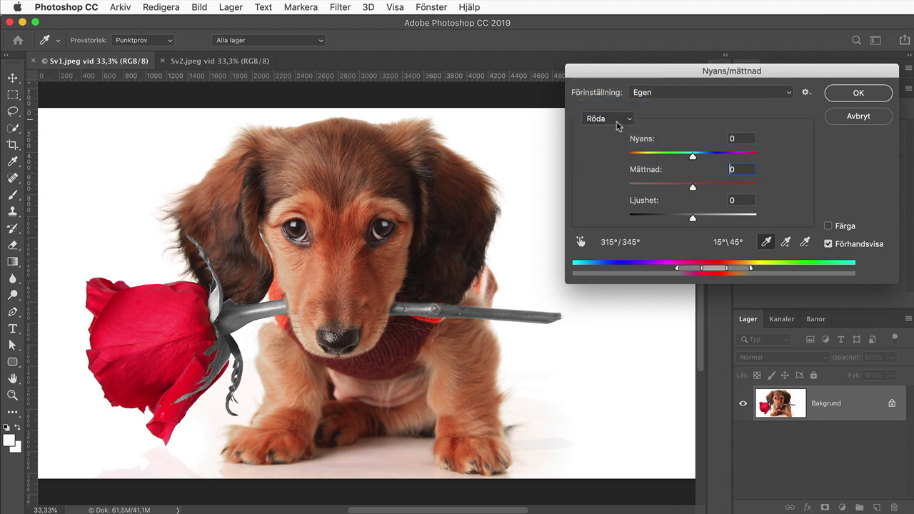
mouse_move(692, 188)
mouse_down()
mouse_move(676, 189)
mouse_move(688, 189)
mouse_up()
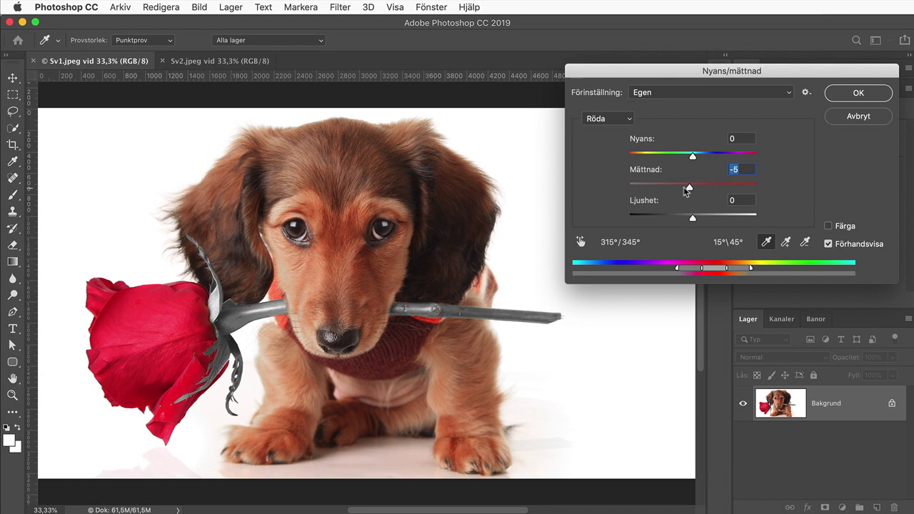
Cancel the Hue/Saturation dialog so Sv1.jpeg stays in full colour with a green stem.
click(858, 116)
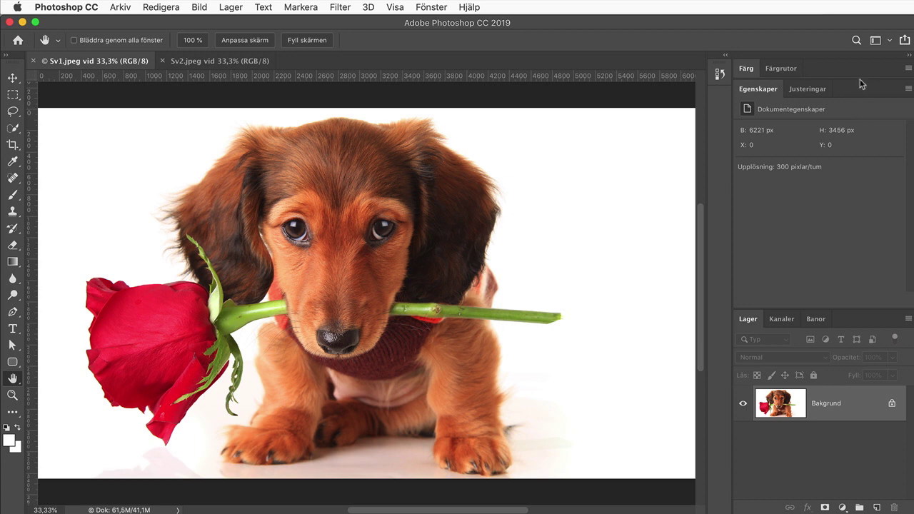
Add a Black & White adjustment layer named Svartvitt 1 from the Layer menu.
click(233, 7)
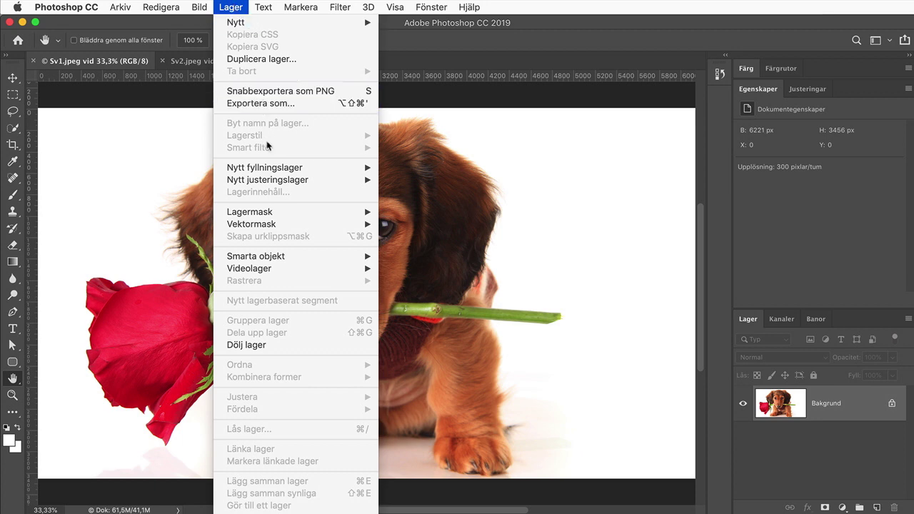
mouse_move(268, 179)
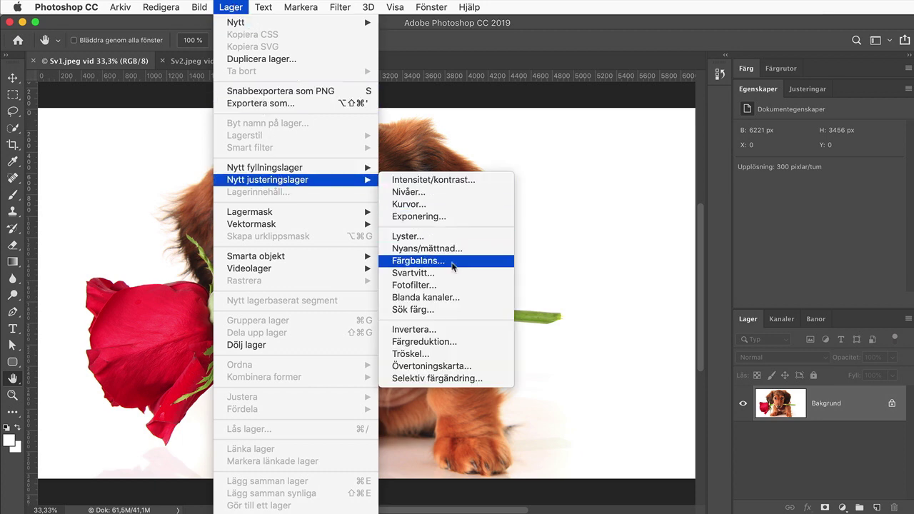
key(Escape)
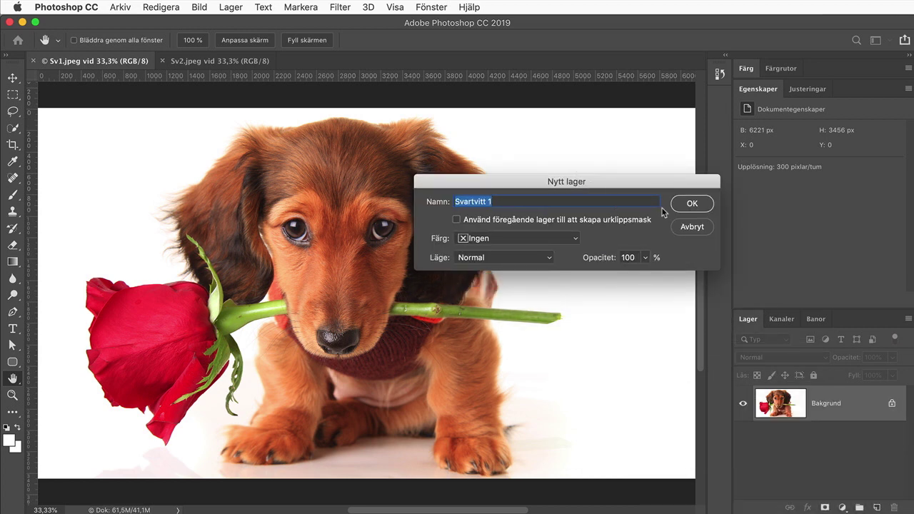
click(691, 200)
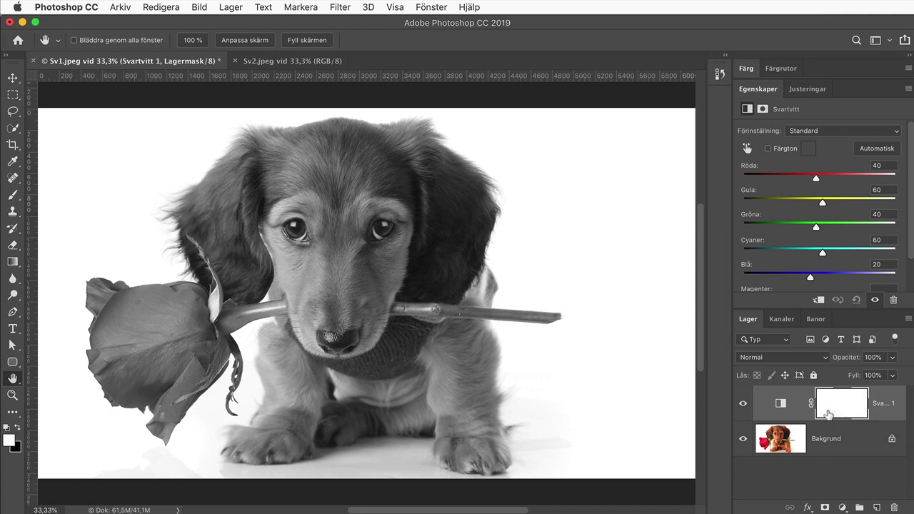
Paint black on the Svartvitt 1 mask with an enlarged brush to restore the rose bloom and upper stem.
click(17, 428)
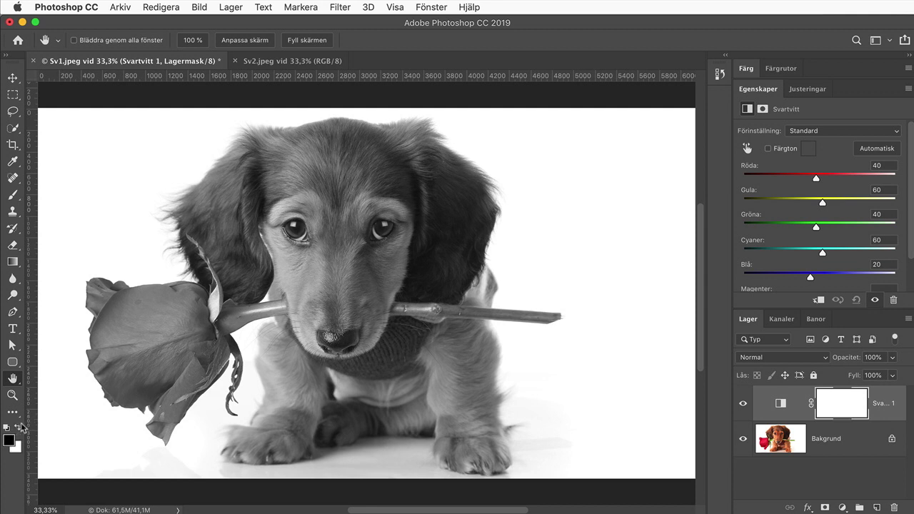
click(13, 194)
mouse_move(187, 324)
mouse_down()
mouse_move(122, 295)
mouse_move(139, 318)
mouse_up()
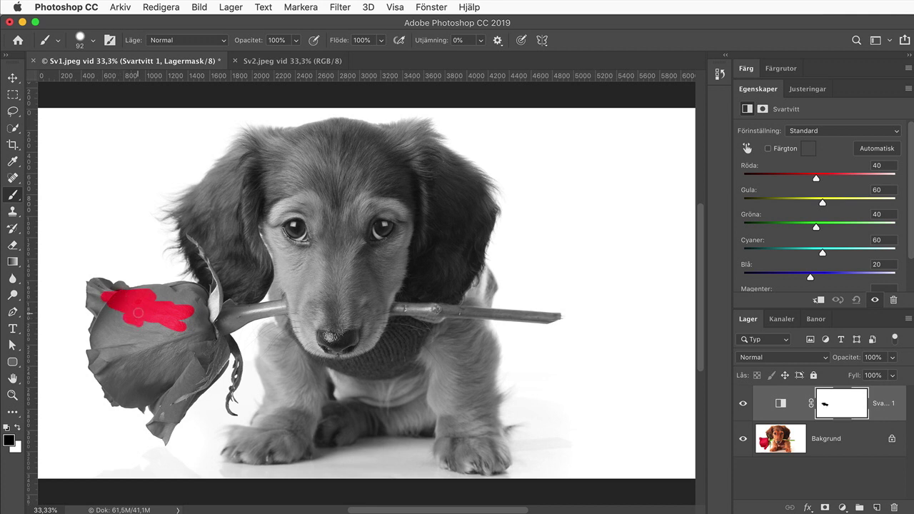
click(93, 41)
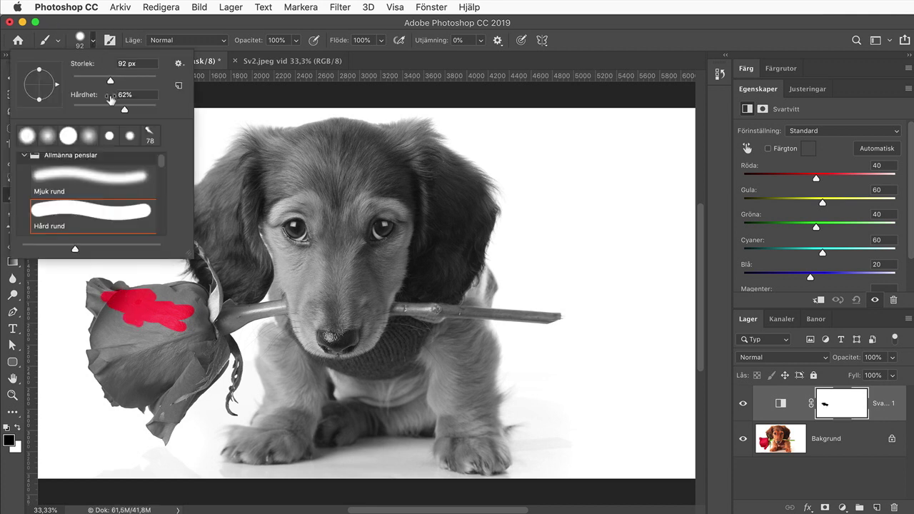
drag(114, 80, 135, 81)
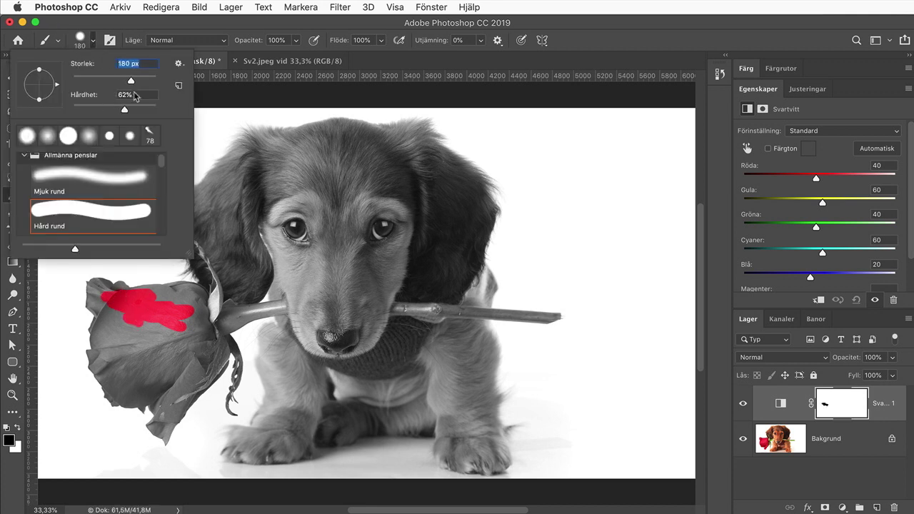
mouse_move(174, 322)
mouse_down()
mouse_move(143, 332)
mouse_move(125, 364)
mouse_move(96, 300)
mouse_move(111, 285)
mouse_move(196, 324)
mouse_move(275, 303)
mouse_move(287, 310)
mouse_move(218, 306)
mouse_move(197, 285)
mouse_move(117, 283)
mouse_up()
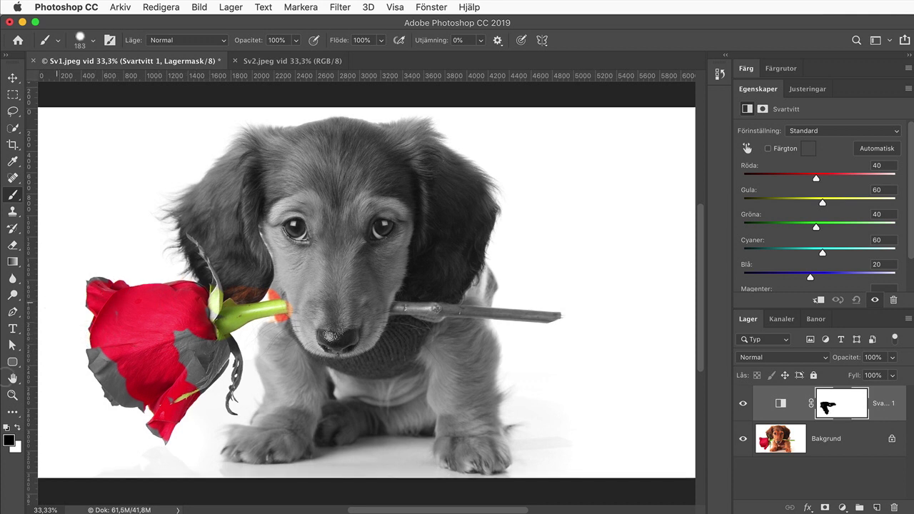
click(18, 427)
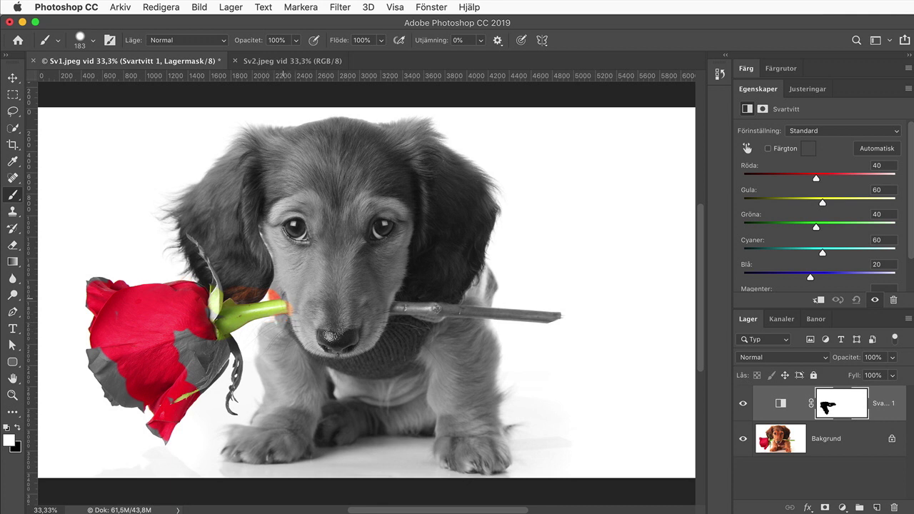
Paint the mask to restore the stem in the puppy's mouth and remaining petals, keeping fur and collar grey.
drag(228, 293, 293, 307)
click(17, 426)
mouse_move(394, 307)
mouse_down()
mouse_move(559, 313)
mouse_move(424, 318)
mouse_up()
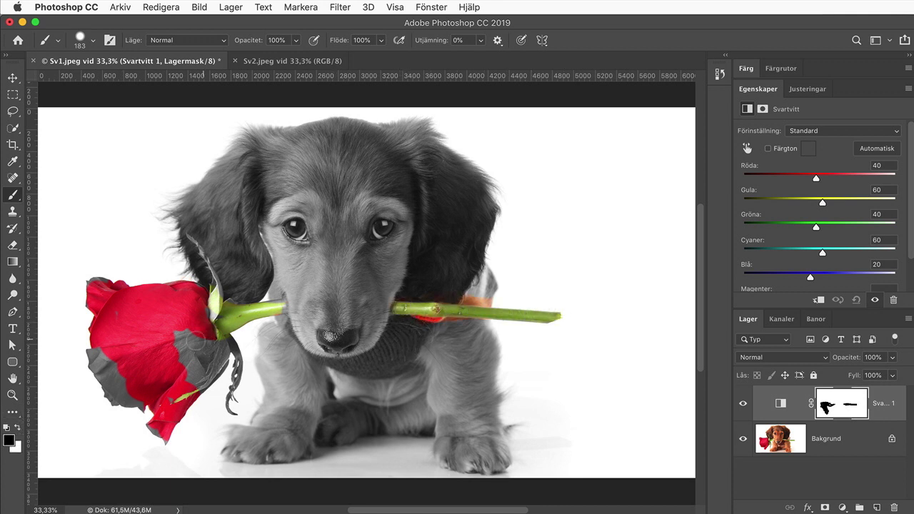
mouse_move(193, 357)
mouse_down()
mouse_move(218, 378)
mouse_move(107, 364)
mouse_move(150, 407)
mouse_move(235, 371)
mouse_up()
key(x)
drag(477, 292, 534, 327)
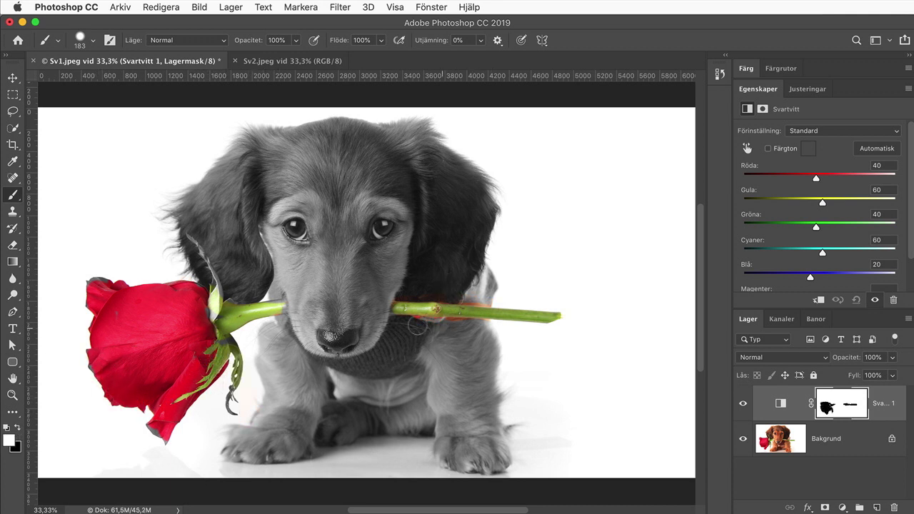